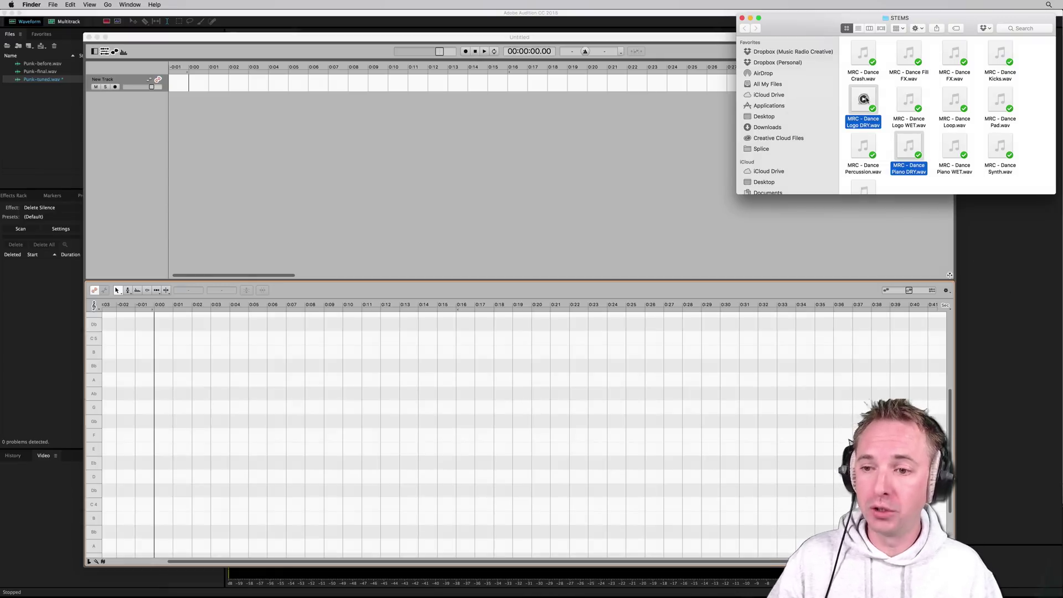
Select MRC - Dance Logo DRY.wav and MRC - Dance Piano DRY.wav in the Finder STEMS folder.
{"action": "mouse_move", "coordinate": [865, 104]}
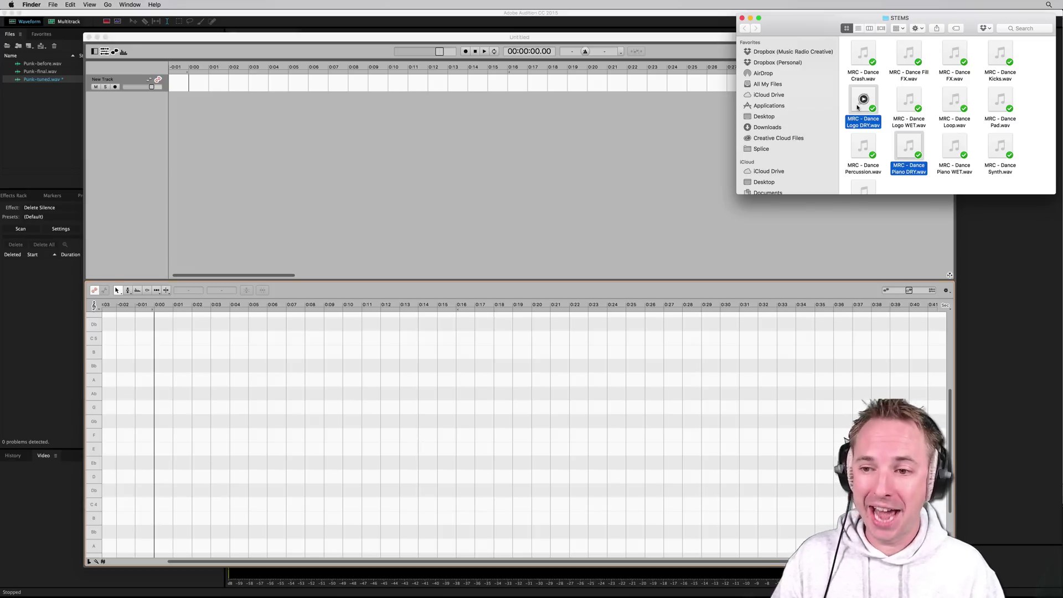
Add the Logo DRY and Piano DRY stems as tracks and audition them from bar 1 and bar 8.
{"action": "left_click_drag", "start_coordinate": [858, 107], "coordinate": [197, 106]}
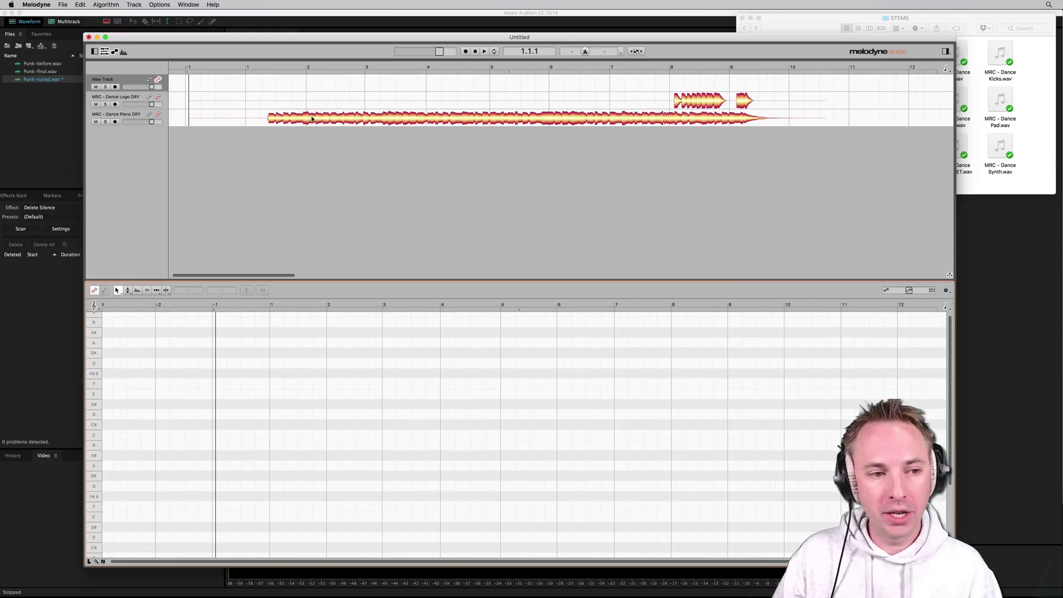
{"action": "left_click", "coordinate": [267, 67]}
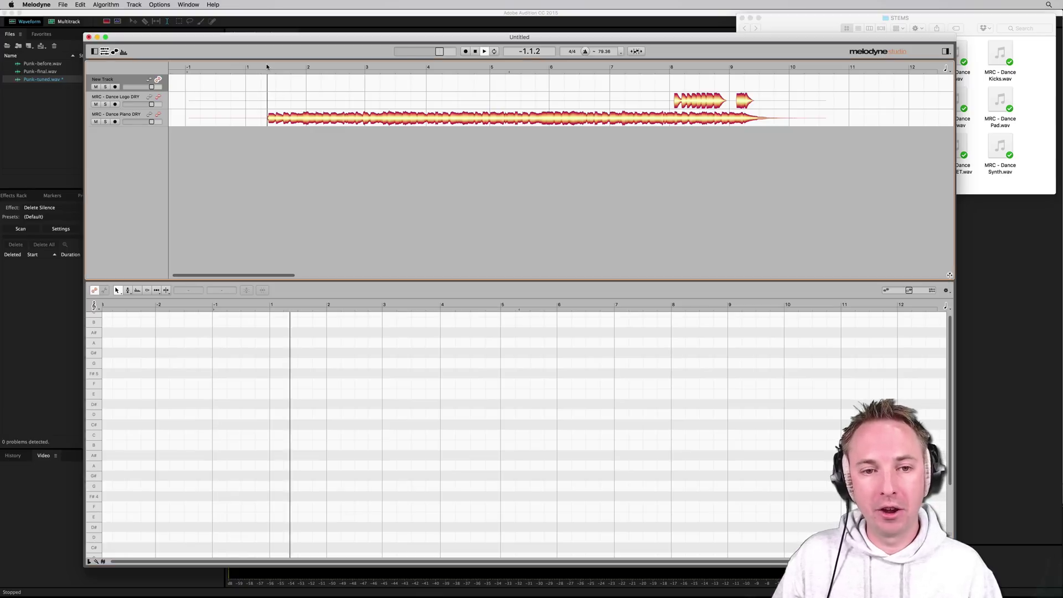
{"action": "left_click", "coordinate": [475, 52]}
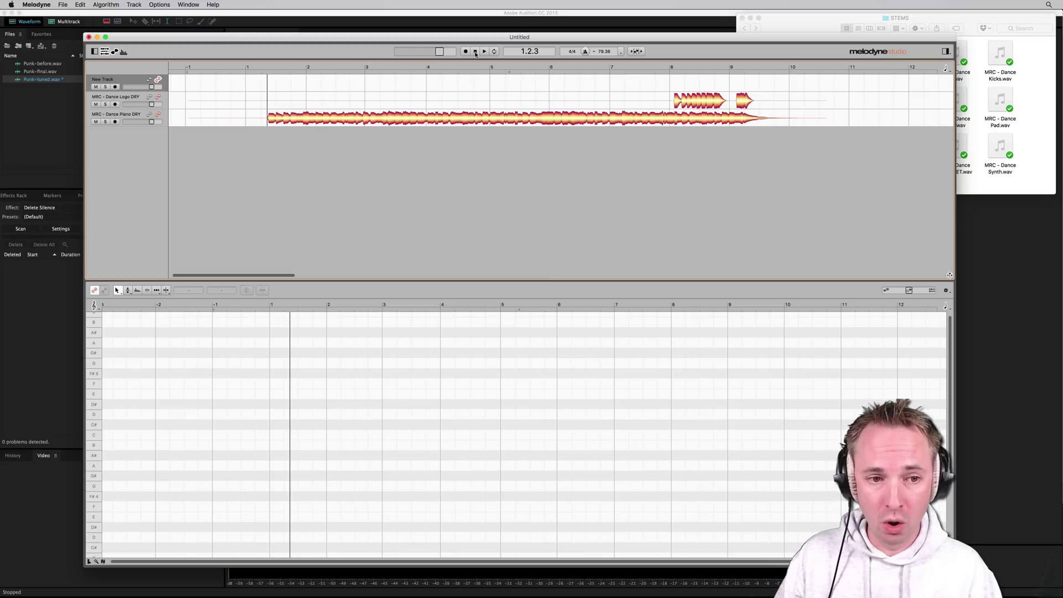
{"action": "left_click", "coordinate": [672, 68]}
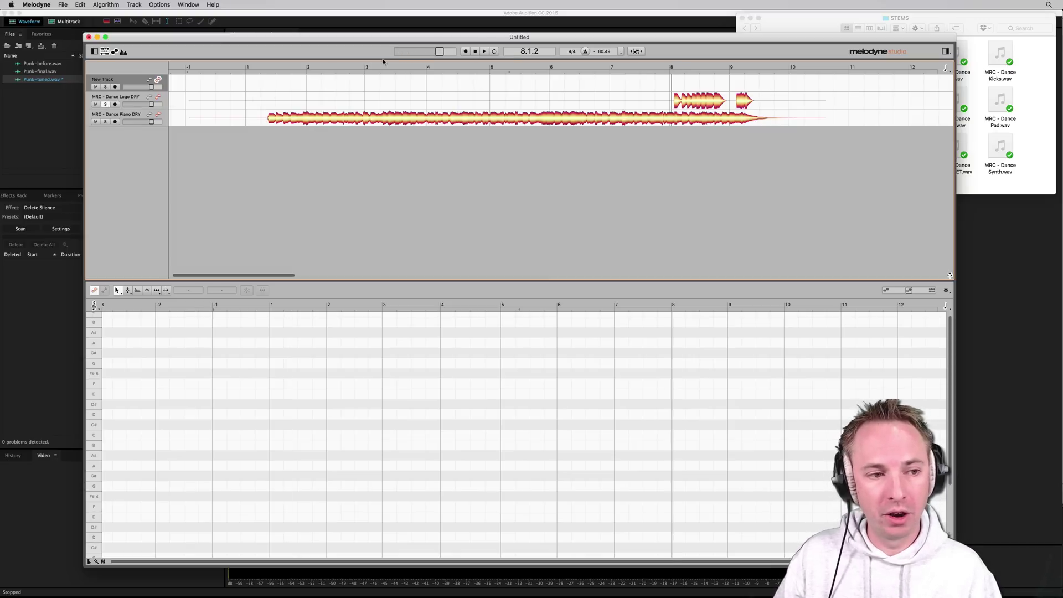
{"action": "left_click", "coordinate": [485, 52]}
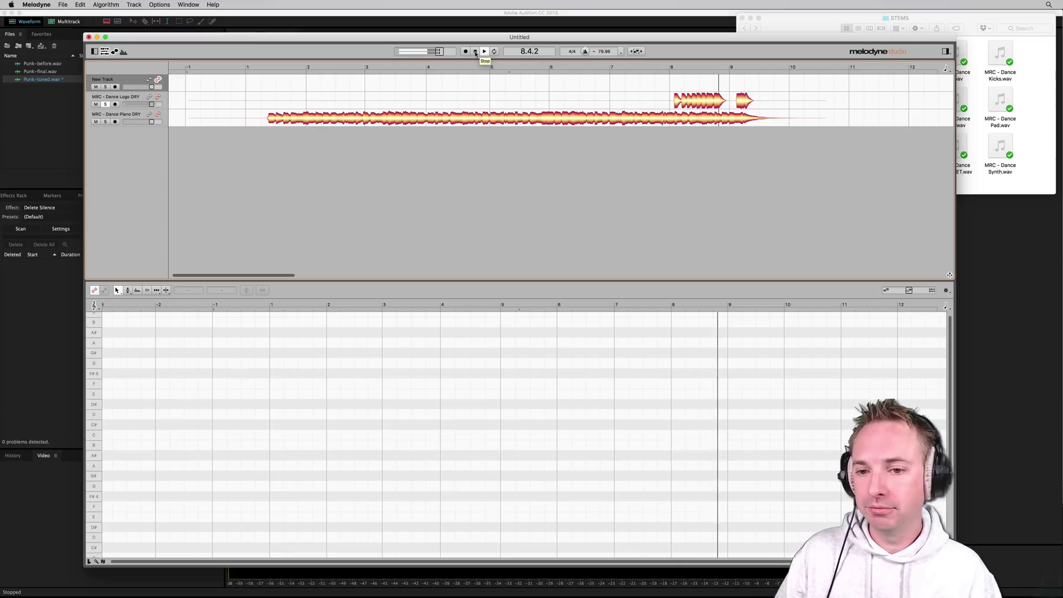
{"action": "left_click", "coordinate": [475, 52]}
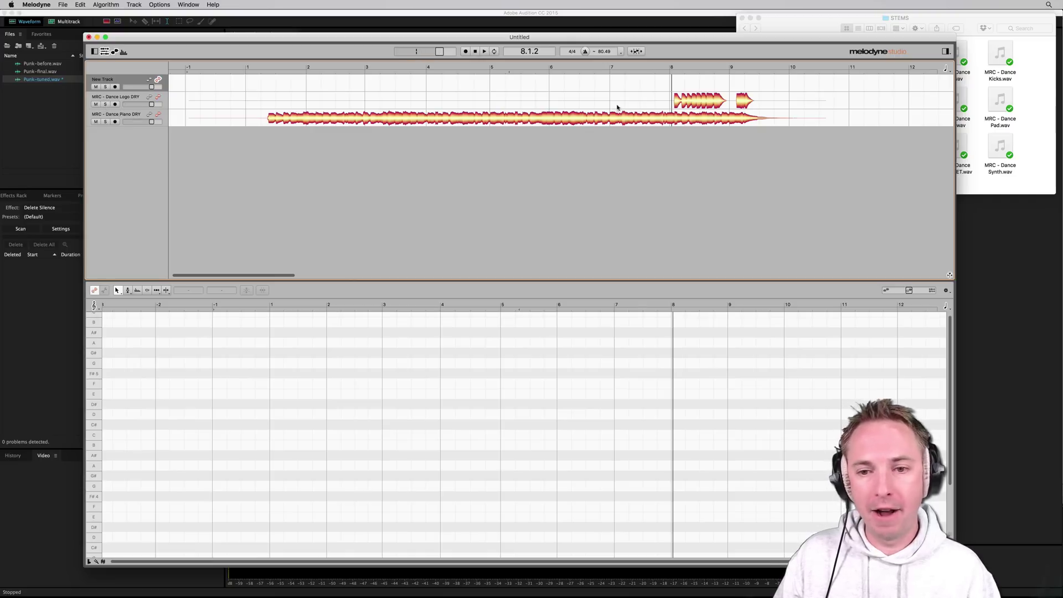
Redetect the Dance Logo DRY notes with the Melodic algorithm instead of Polyphonic Sustain.
{"action": "left_click", "coordinate": [714, 101]}
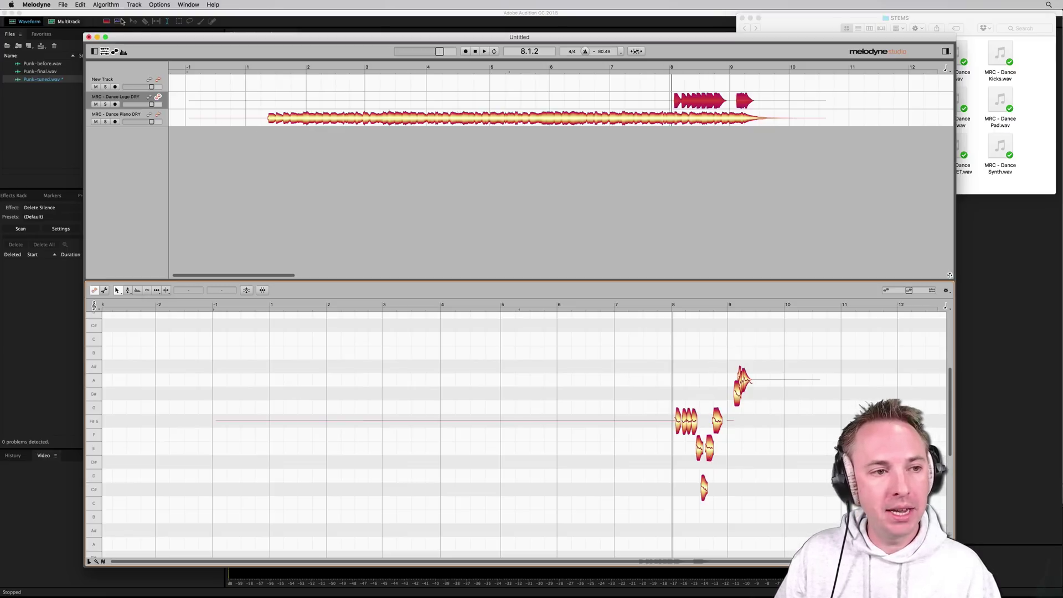
{"action": "left_click", "coordinate": [109, 5]}
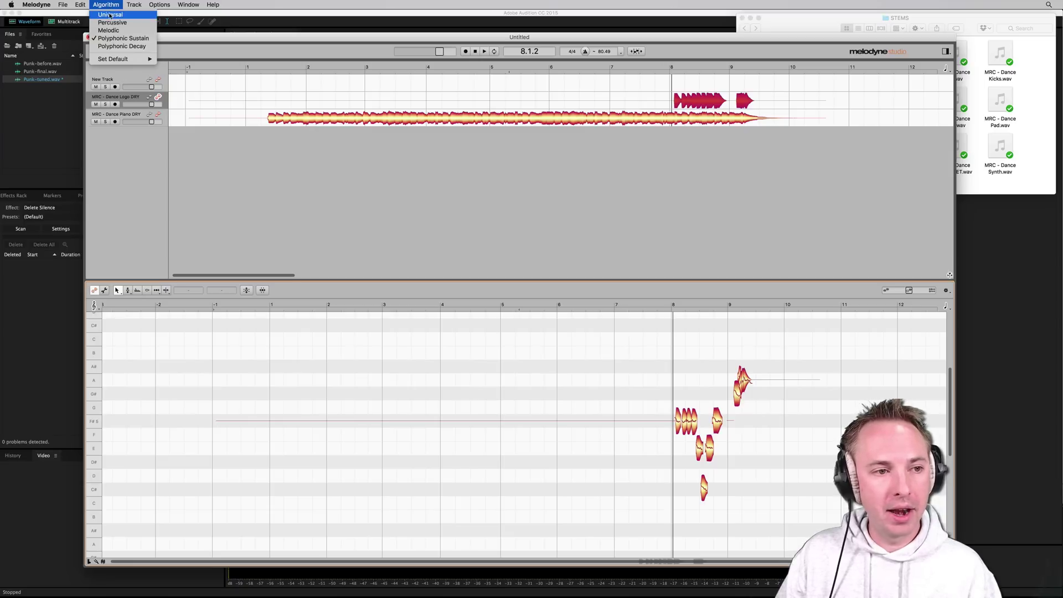
{"action": "left_click", "coordinate": [109, 30]}
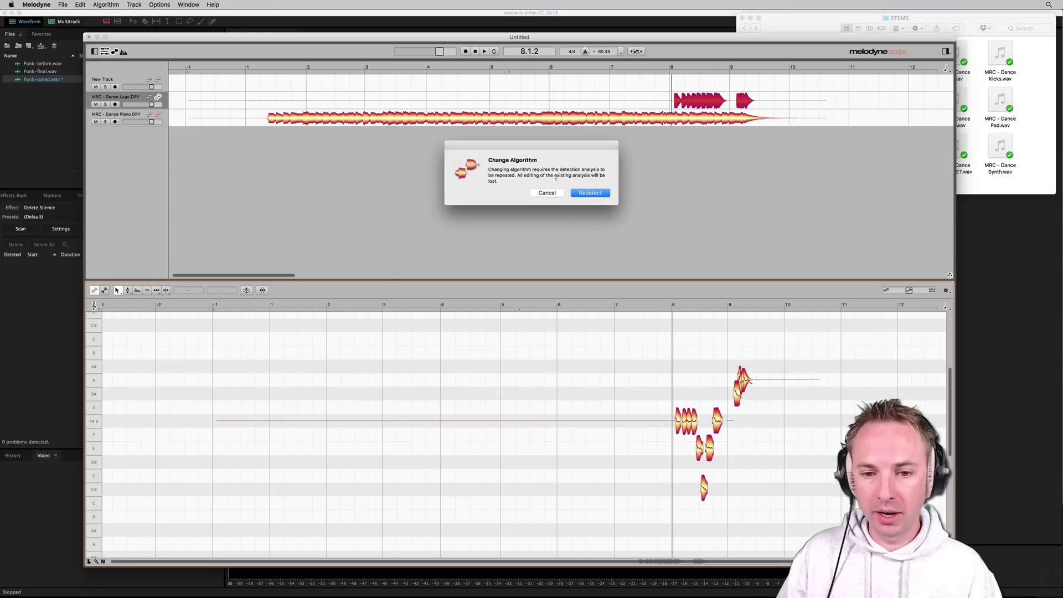
{"action": "left_click", "coordinate": [584, 192]}
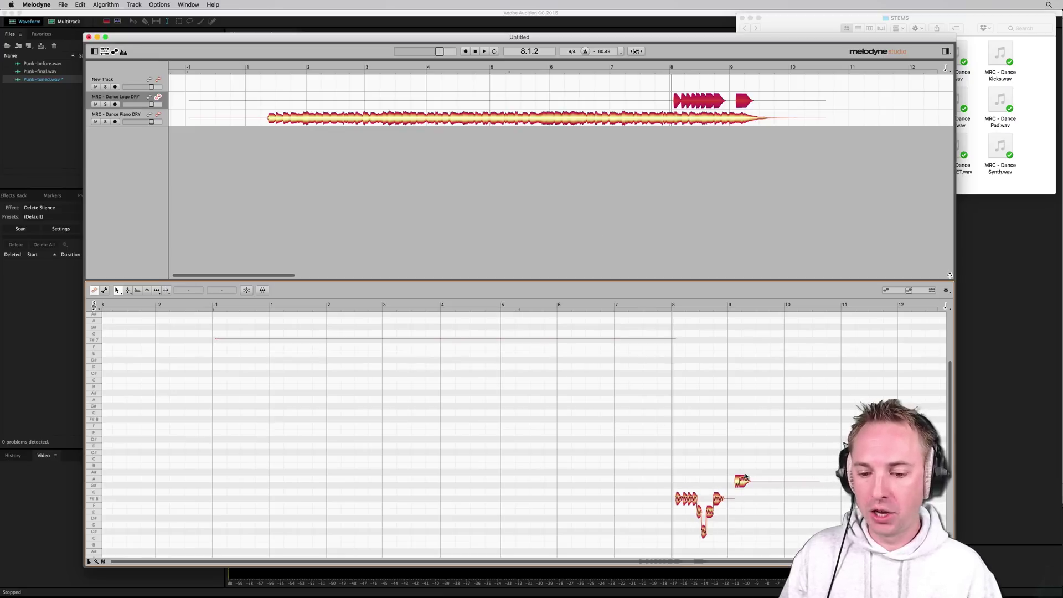
{"action": "left_click", "coordinate": [99, 5]}
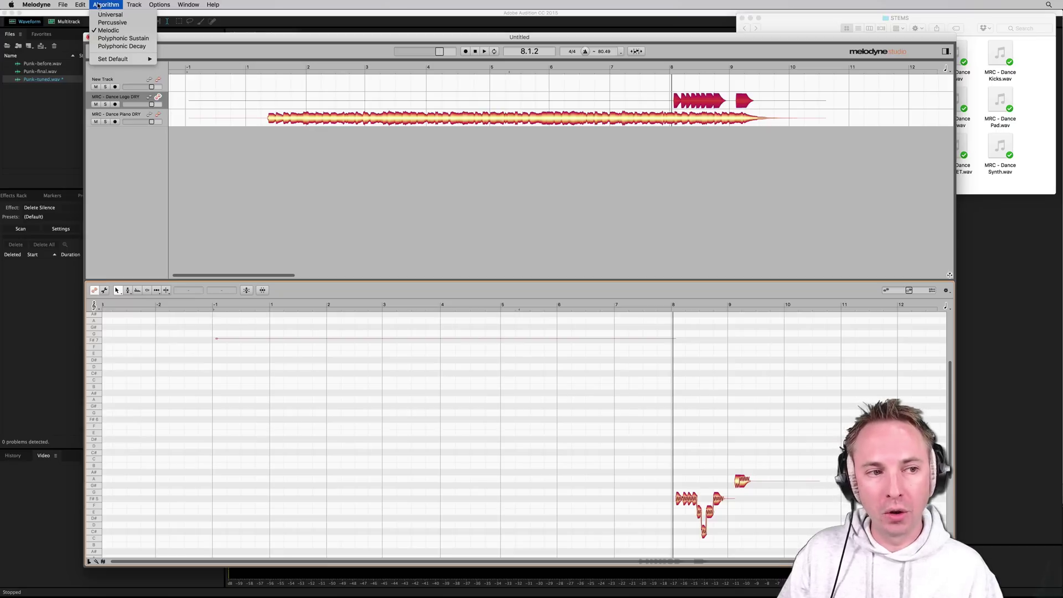
{"action": "mouse_move", "coordinate": [63, 6]}
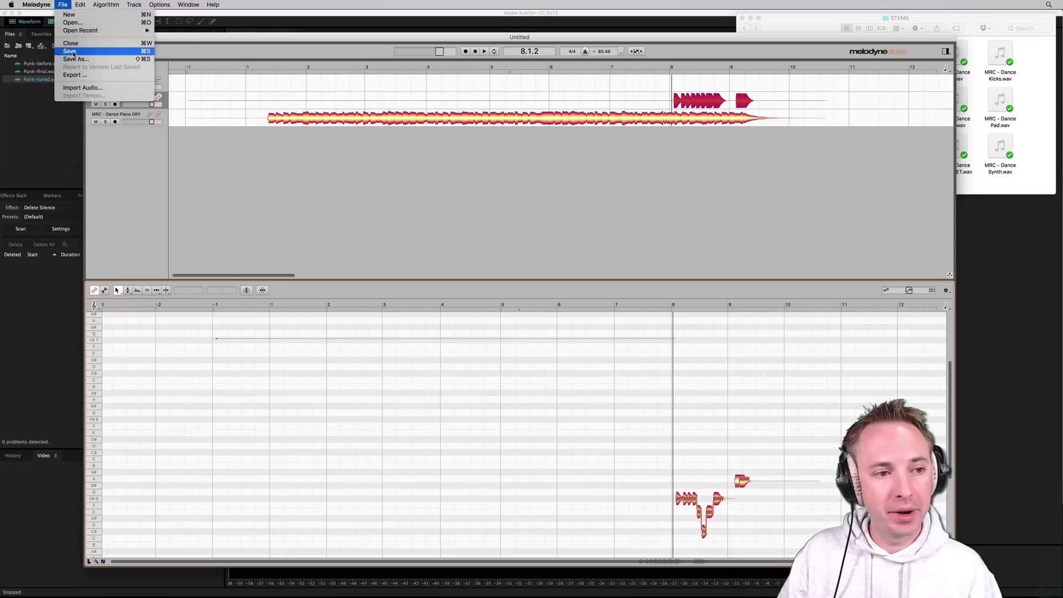
Confirm MIDI is offered as an export format, cancel, and select the Dance Piano DRY track.
{"action": "left_click", "coordinate": [70, 76]}
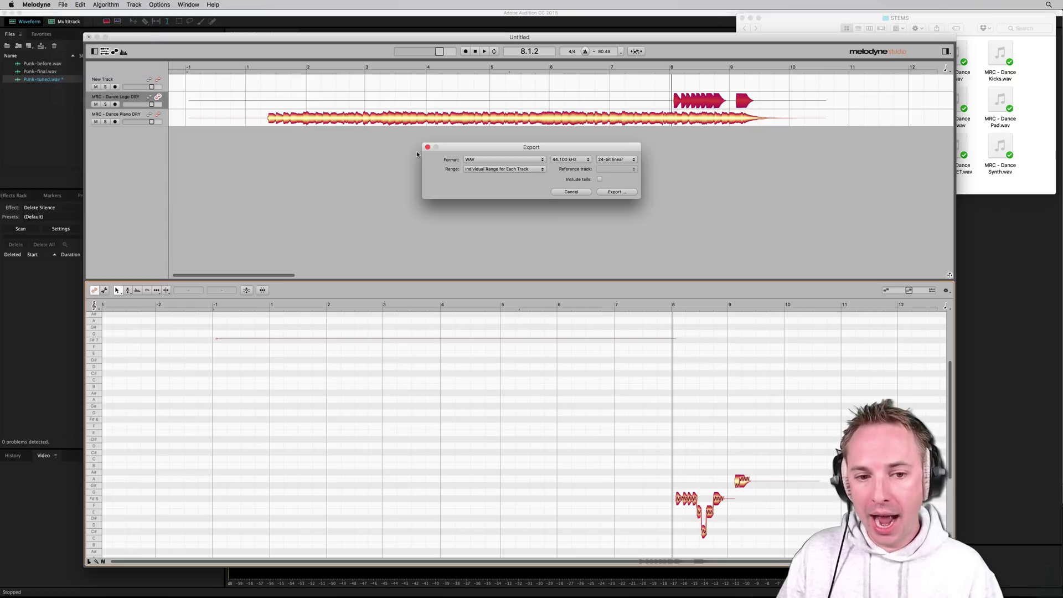
{"action": "left_click", "coordinate": [471, 159]}
{"action": "left_click", "coordinate": [481, 164]}
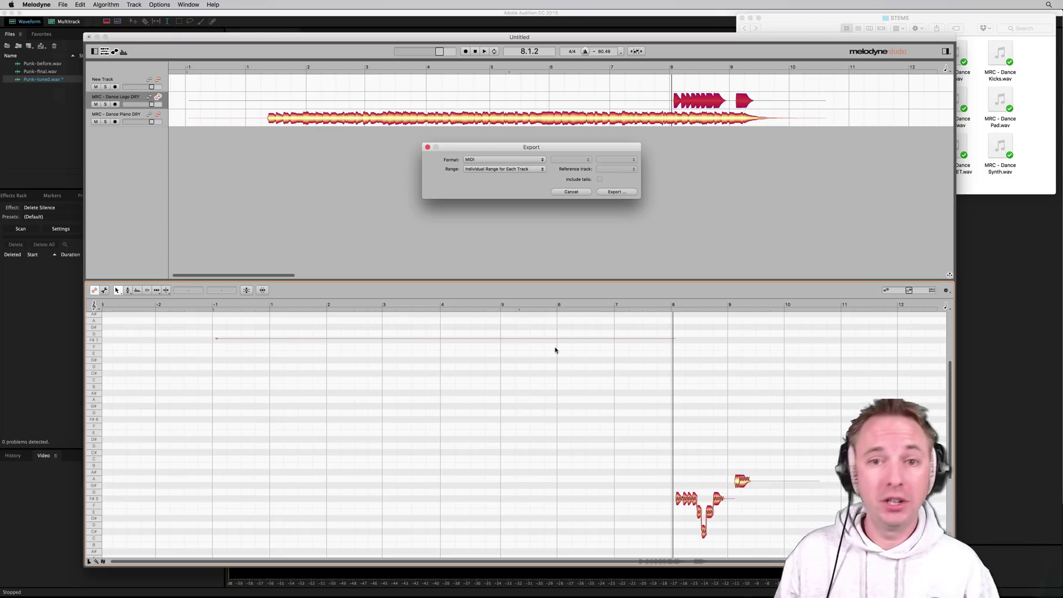
{"action": "left_click", "coordinate": [576, 193]}
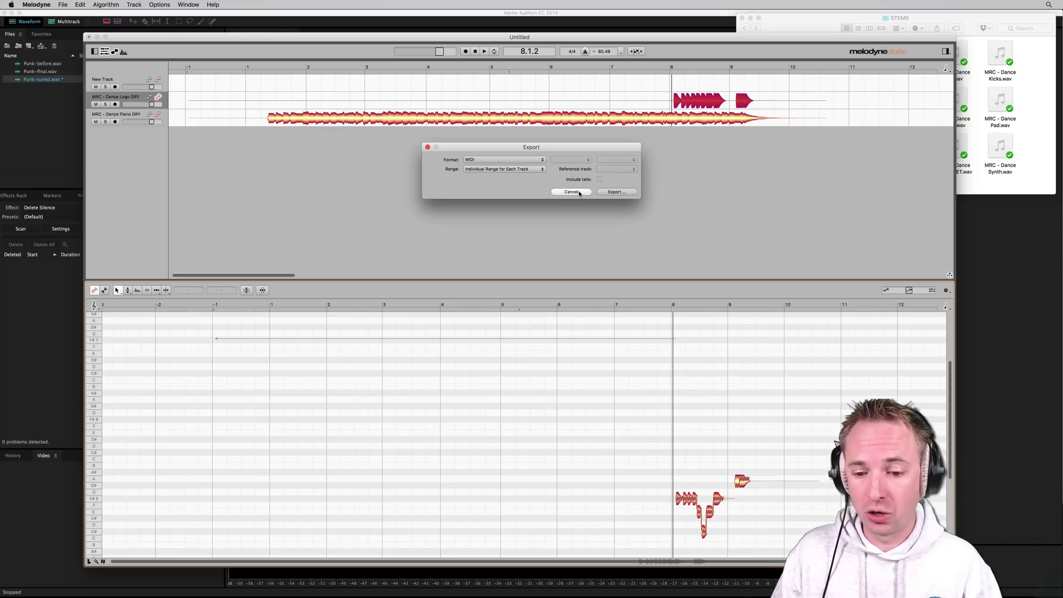
{"action": "left_click", "coordinate": [324, 116]}
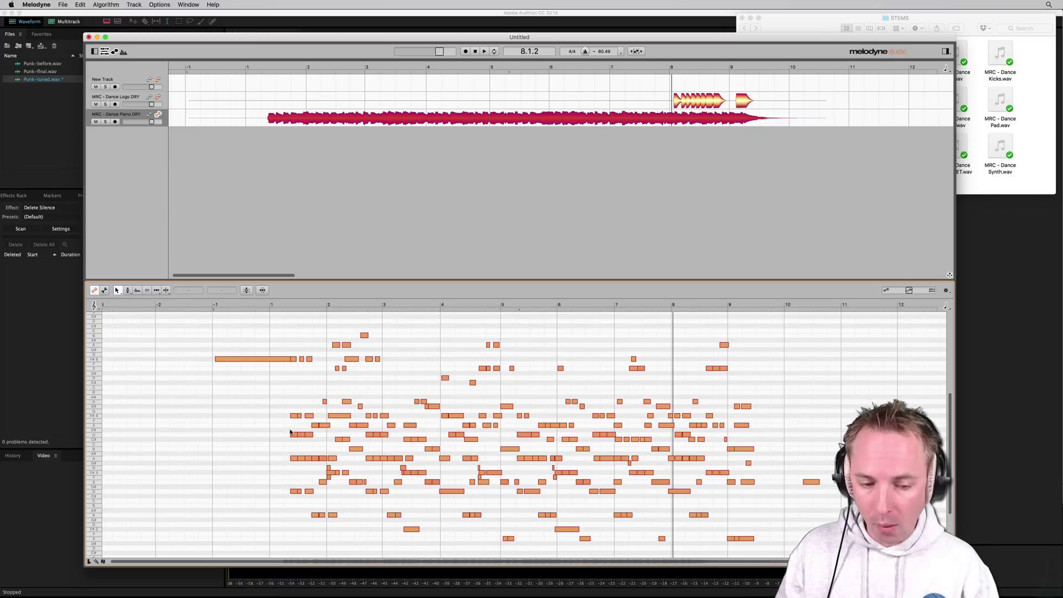
Play the piano stem and select single notes like F#4 and D4 to check their pitches.
{"action": "left_click", "coordinate": [292, 305]}
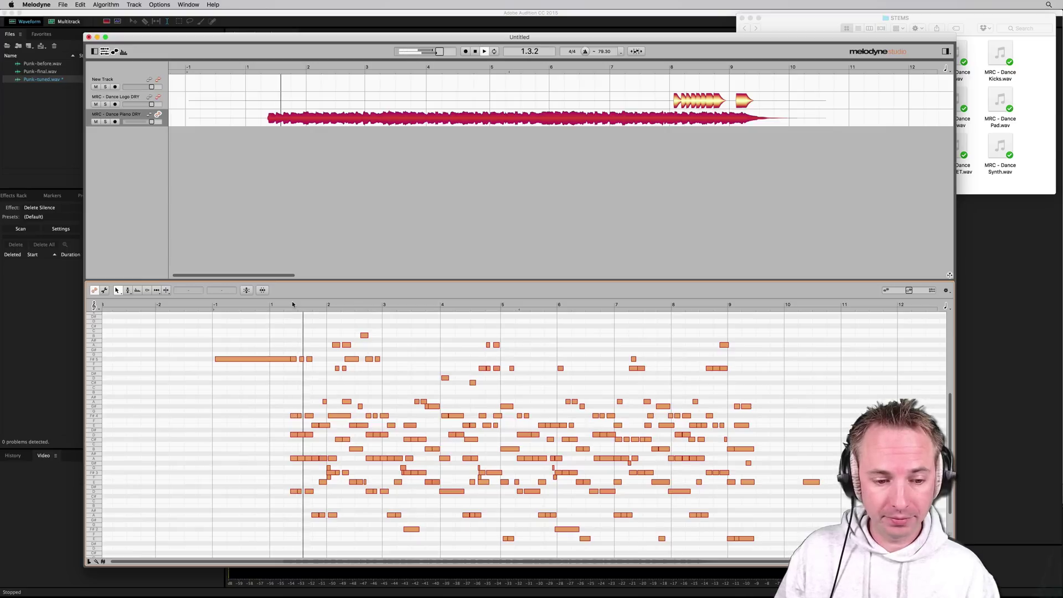
{"action": "left_click", "coordinate": [478, 51]}
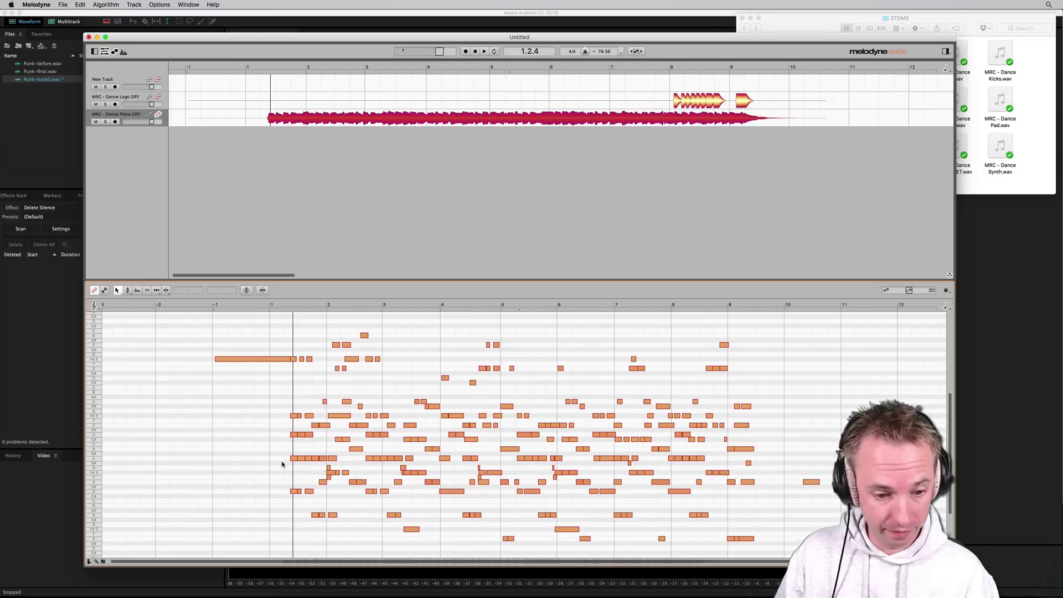
{"action": "left_click", "coordinate": [293, 416]}
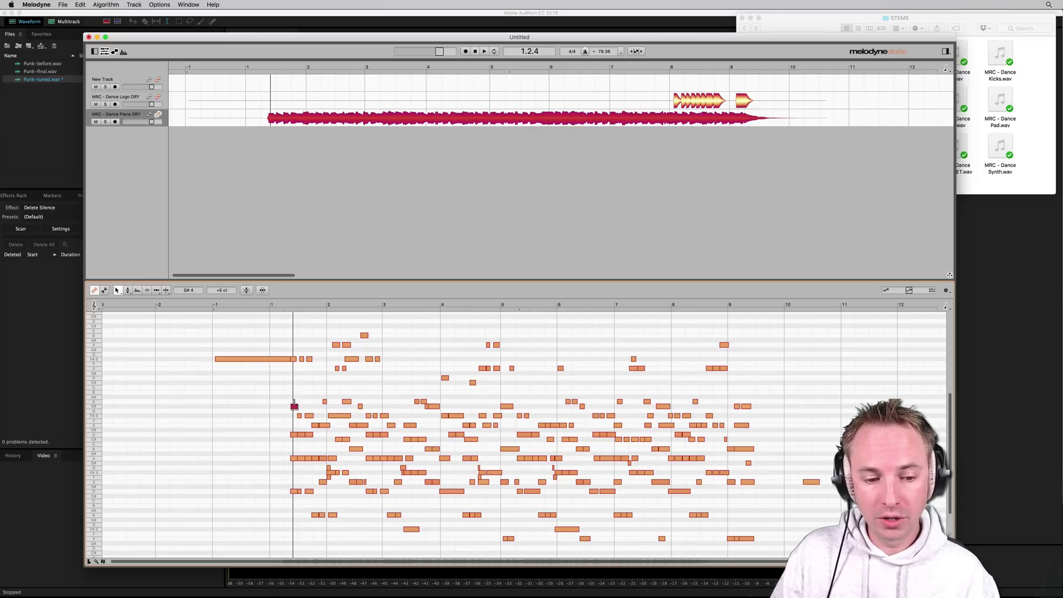
{"action": "left_click", "coordinate": [300, 435]}
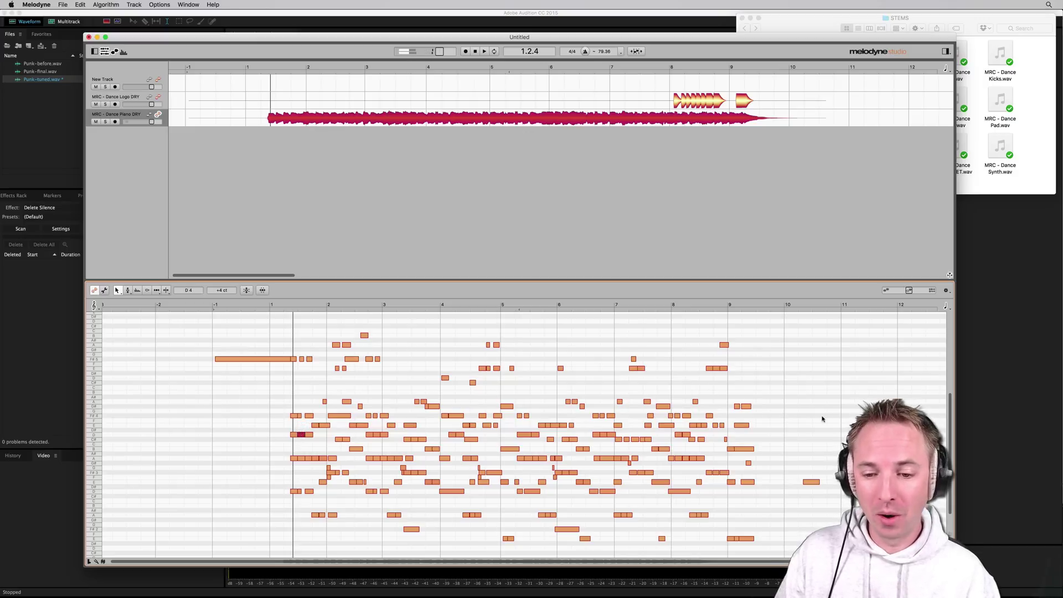
{"action": "left_click", "coordinate": [808, 483]}
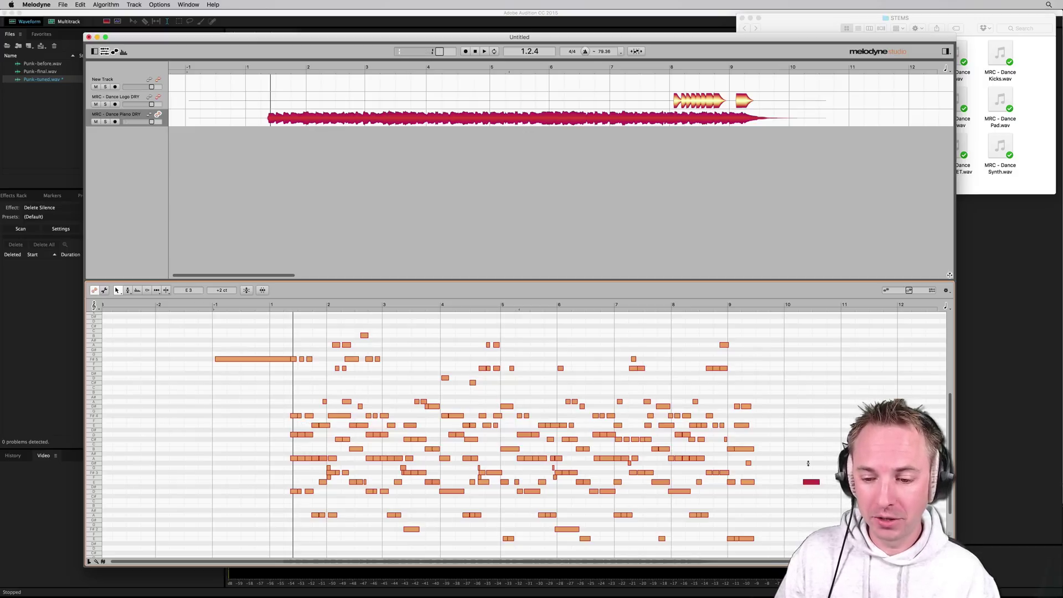
{"action": "left_click", "coordinate": [749, 482]}
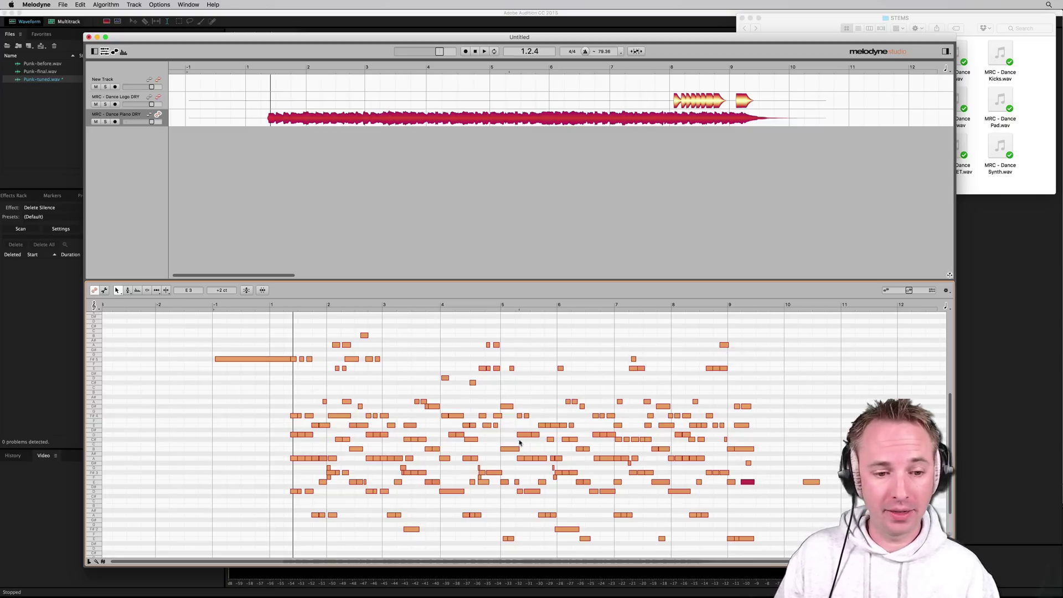
Set the MIDI export range to Individual Range for Each Track.
{"action": "left_click", "coordinate": [63, 8]}
{"action": "left_click", "coordinate": [83, 75]}
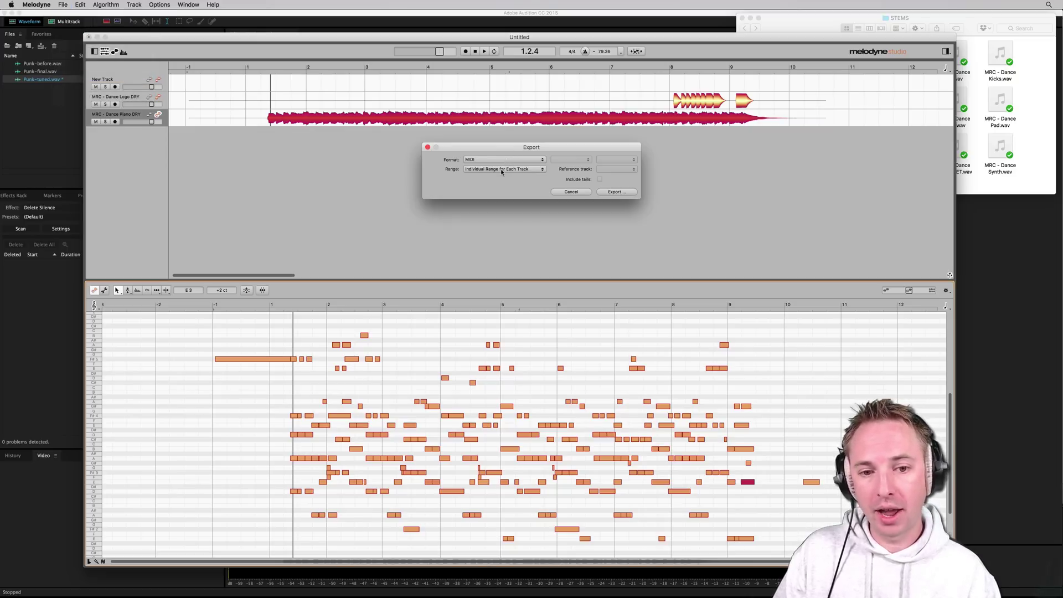
{"action": "left_click", "coordinate": [502, 170]}
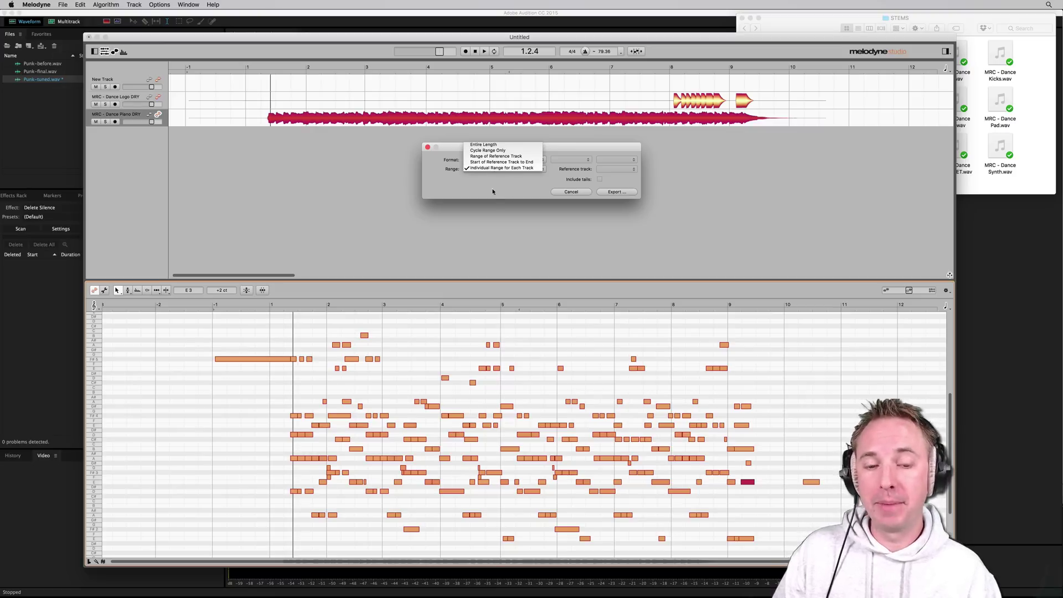
{"action": "left_click", "coordinate": [497, 184]}
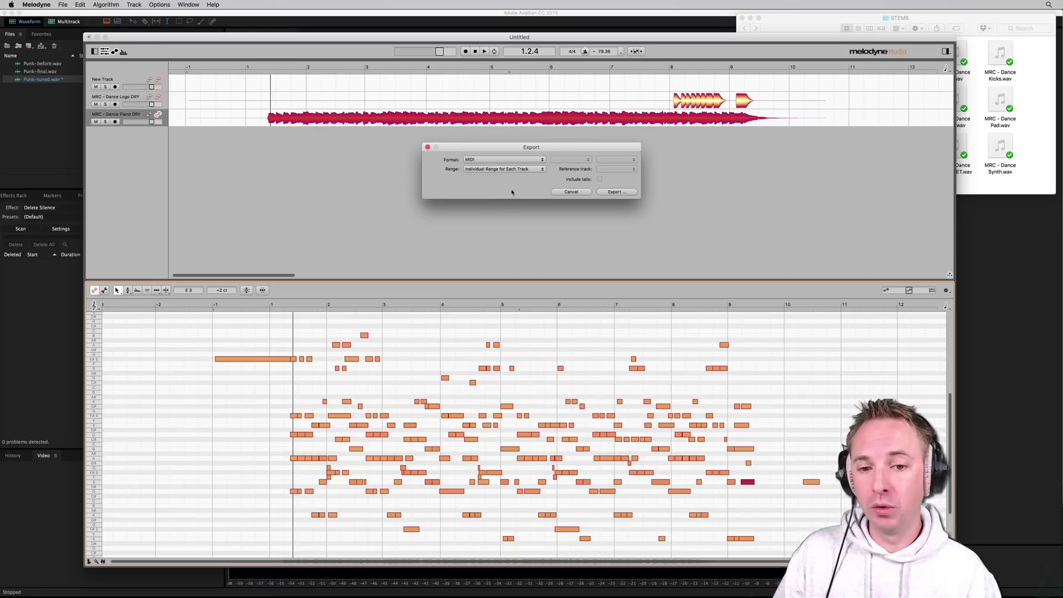
Export the MIDI files into a newly created folder named 'Jingle MIDI'.
{"action": "left_click", "coordinate": [604, 192]}
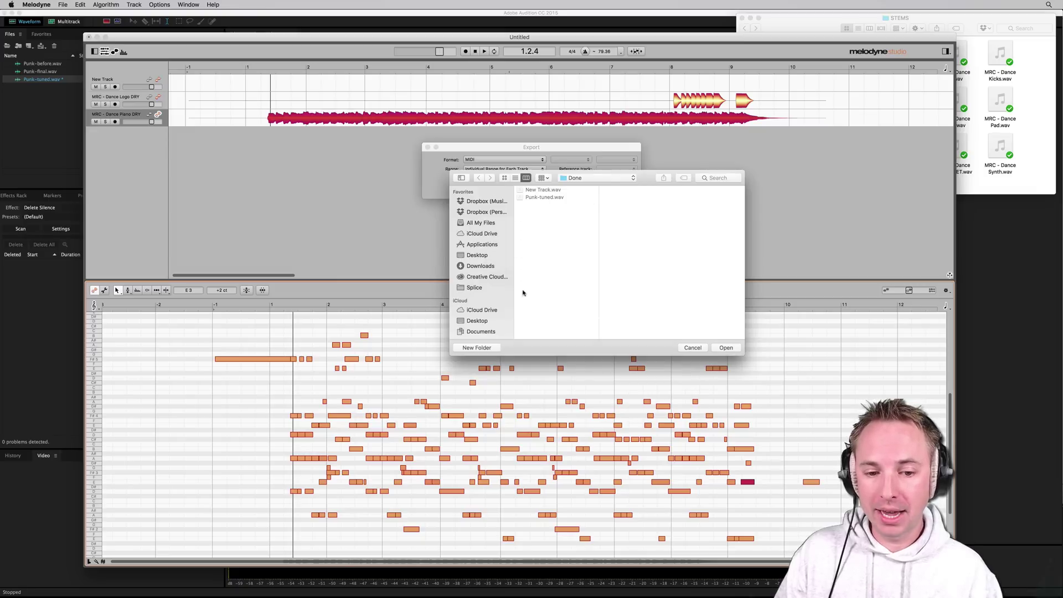
{"action": "left_click", "coordinate": [473, 348]}
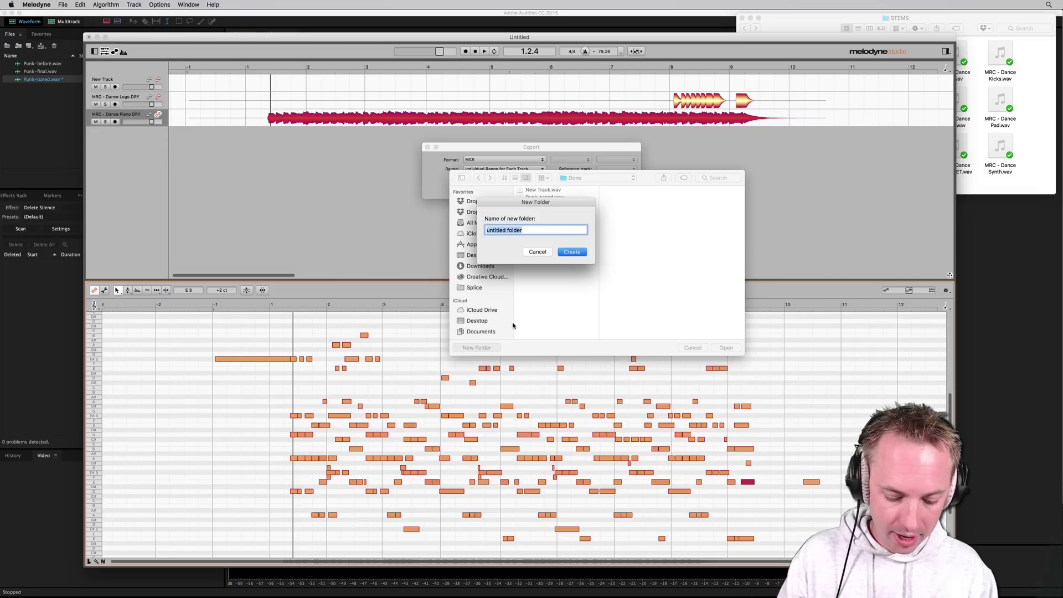
{"action": "type", "text": "Jingle Mid"}
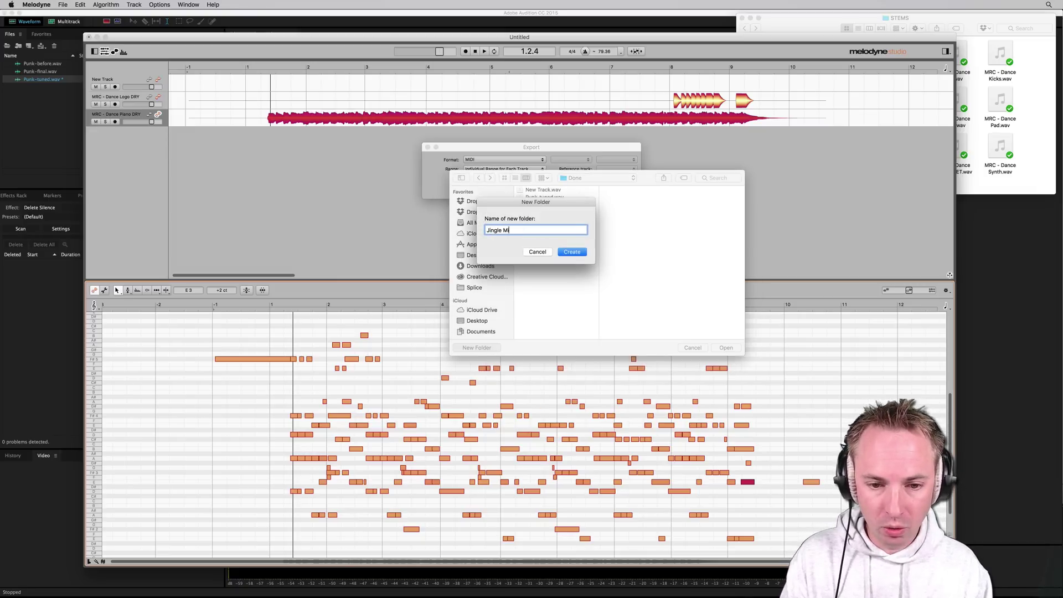
{"action": "type", "text": "DI"}
{"action": "key", "text": "Return"}
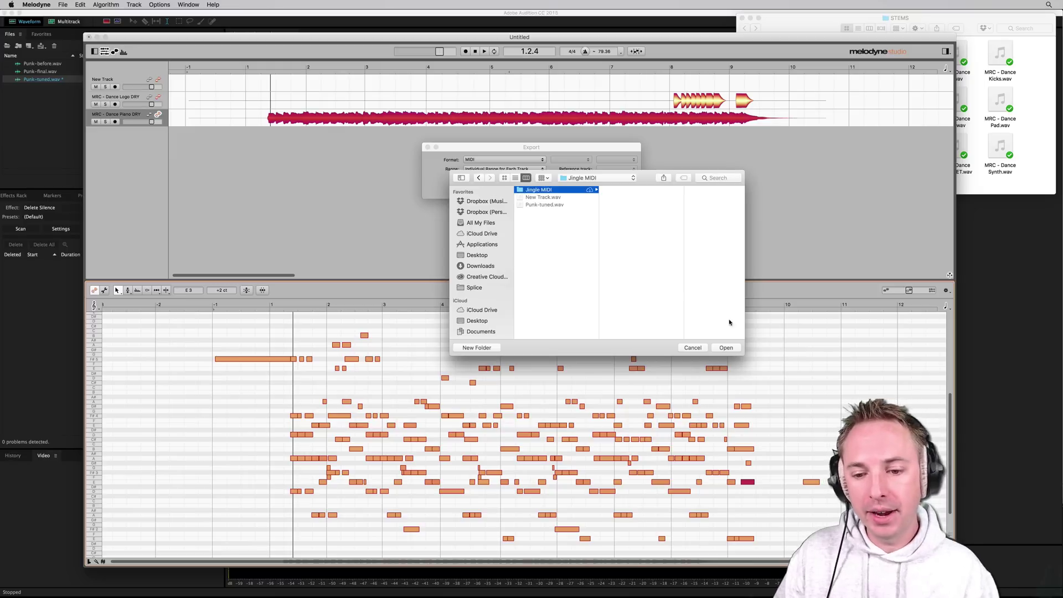
{"action": "left_click", "coordinate": [726, 347]}
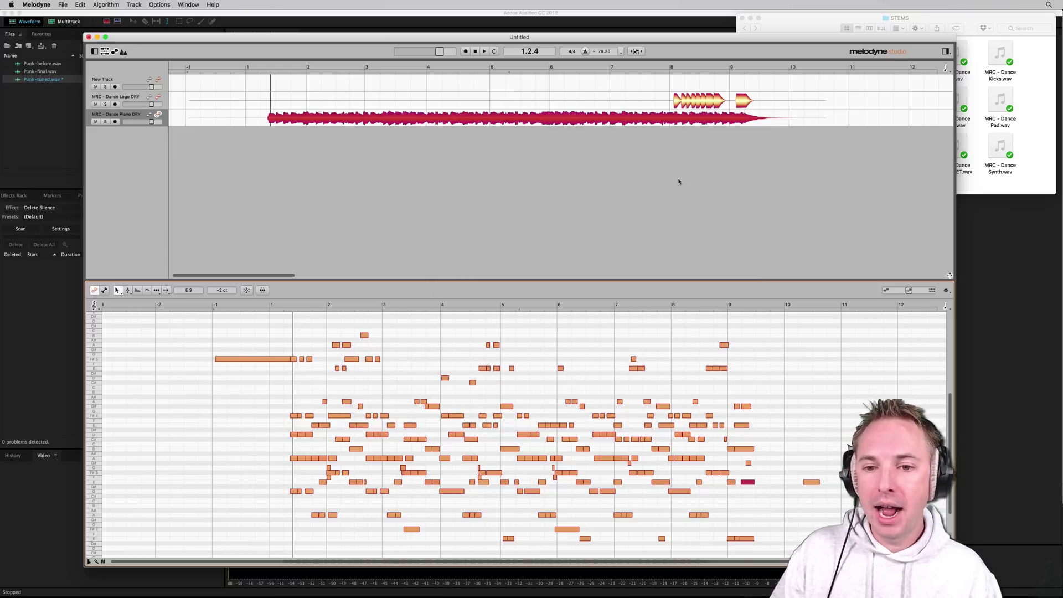
In Finder, navigate through Documents, Punked and Done into the Jingle MIDI folder.
{"action": "left_click", "coordinate": [1025, 113]}
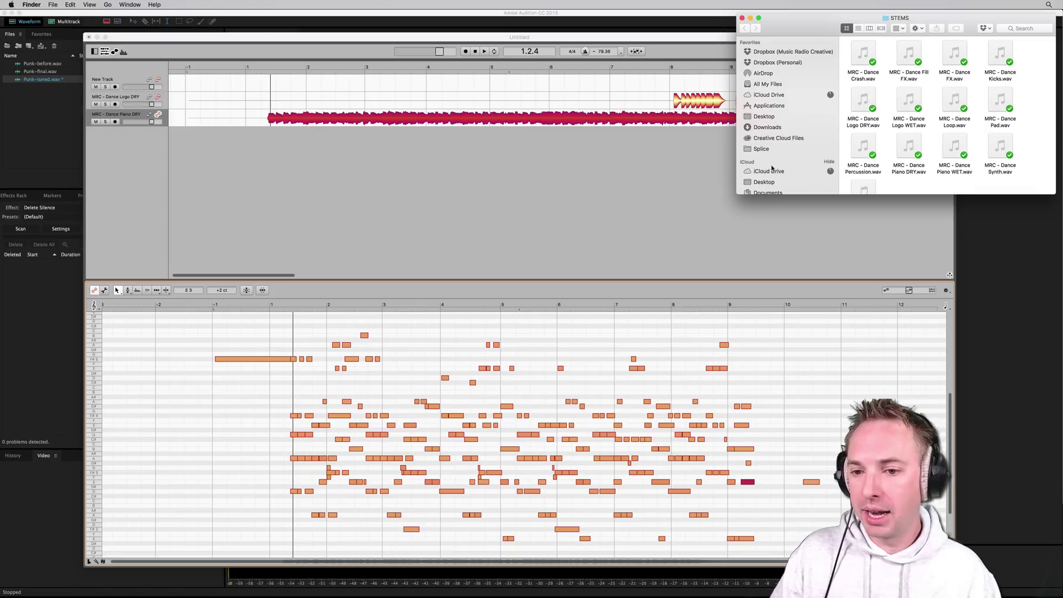
{"action": "left_click", "coordinate": [769, 191]}
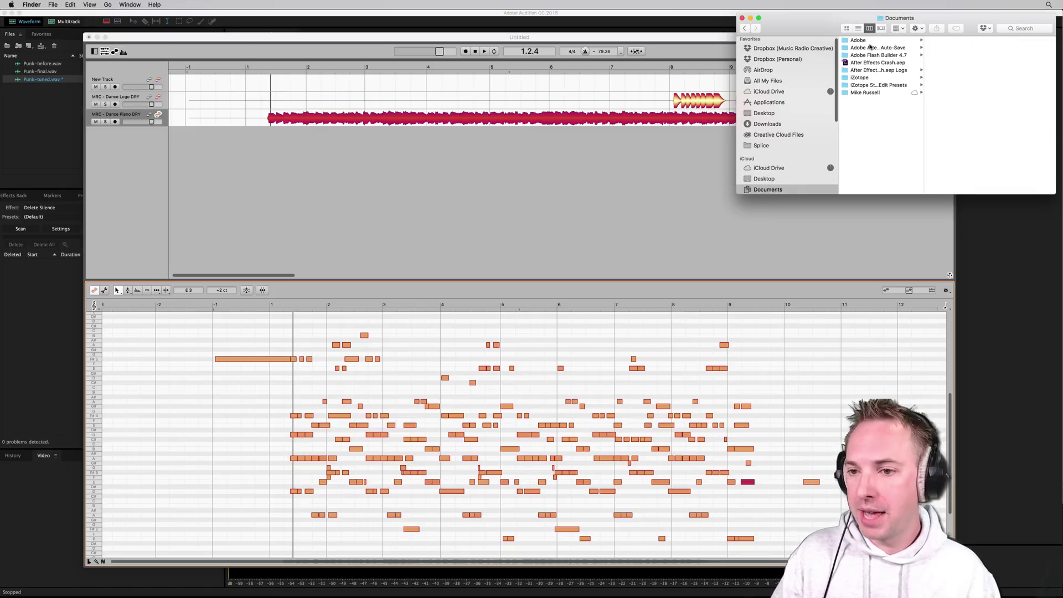
{"action": "left_click", "coordinate": [867, 92]}
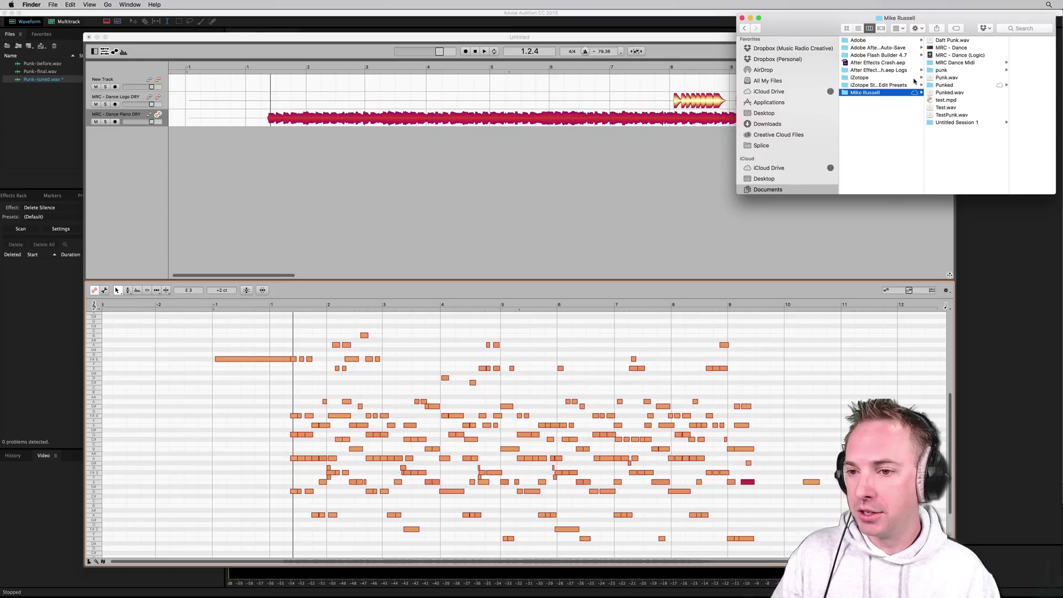
{"action": "left_click", "coordinate": [945, 84]}
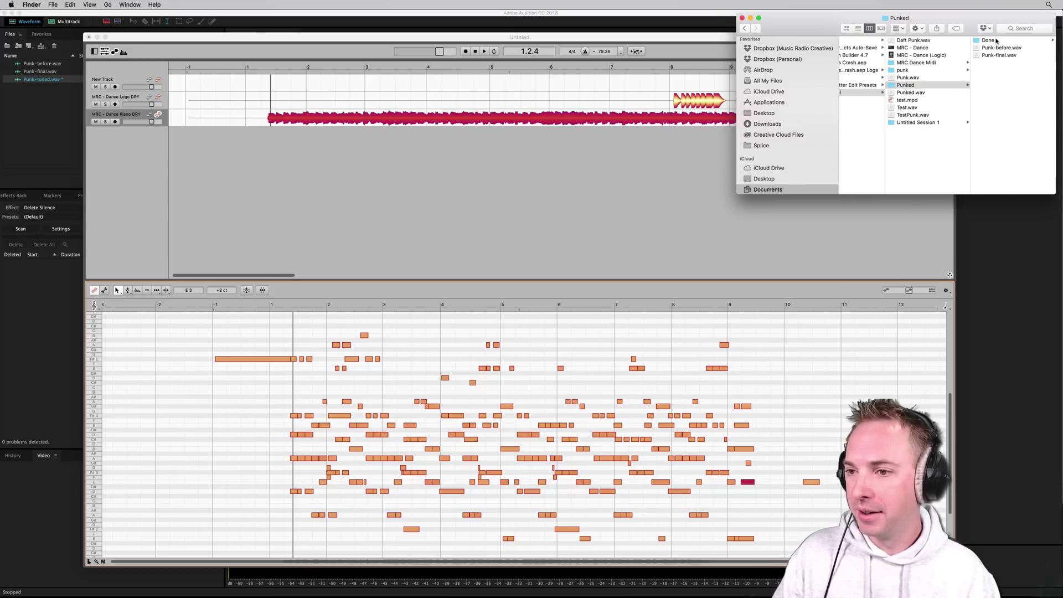
{"action": "left_click", "coordinate": [877, 122]}
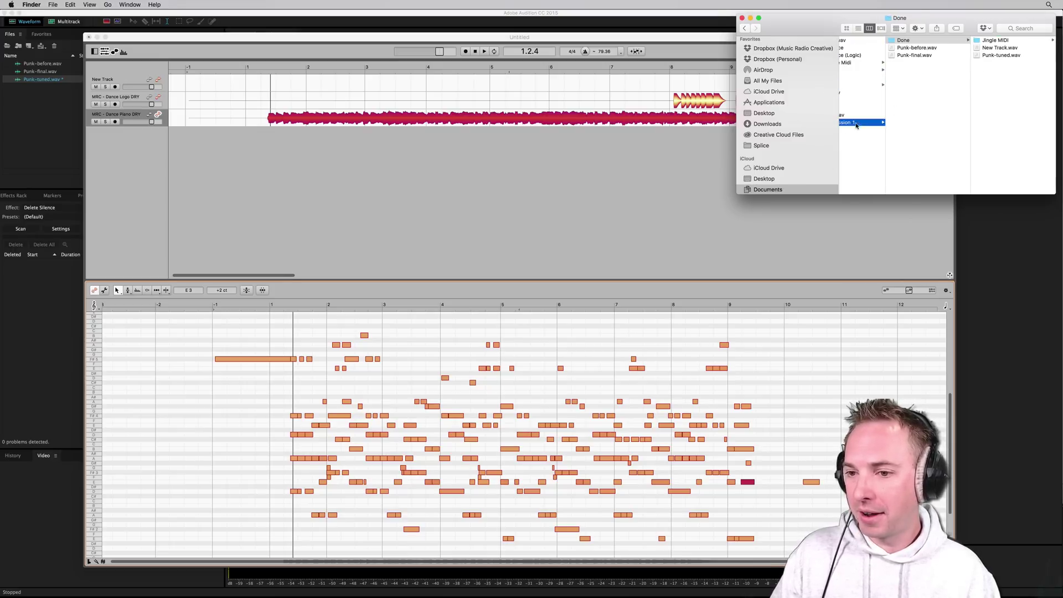
{"action": "left_click", "coordinate": [874, 71]}
{"action": "left_click", "coordinate": [889, 63]}
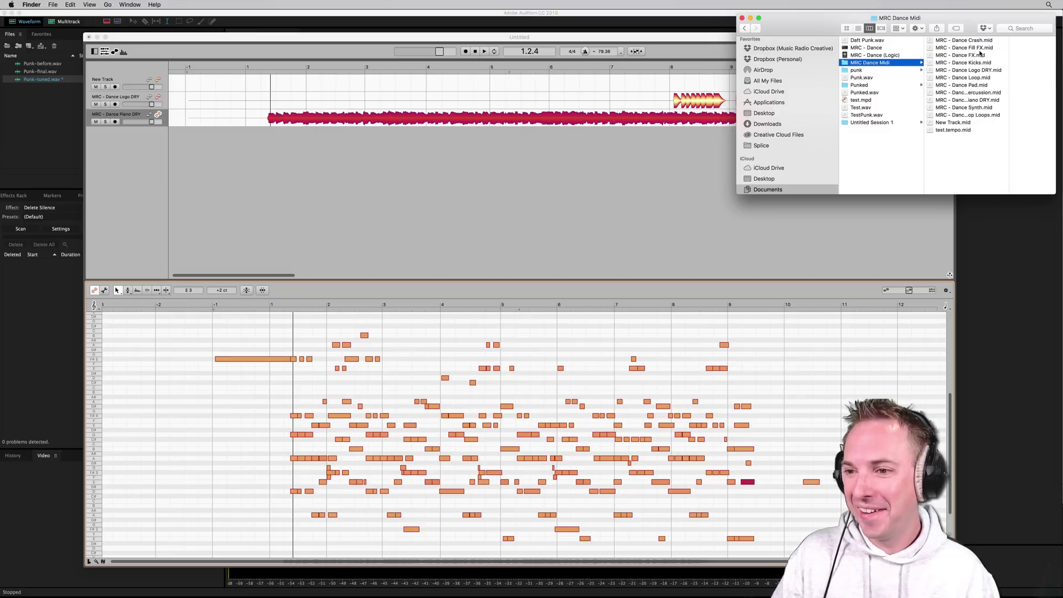
{"action": "left_click", "coordinate": [877, 85]}
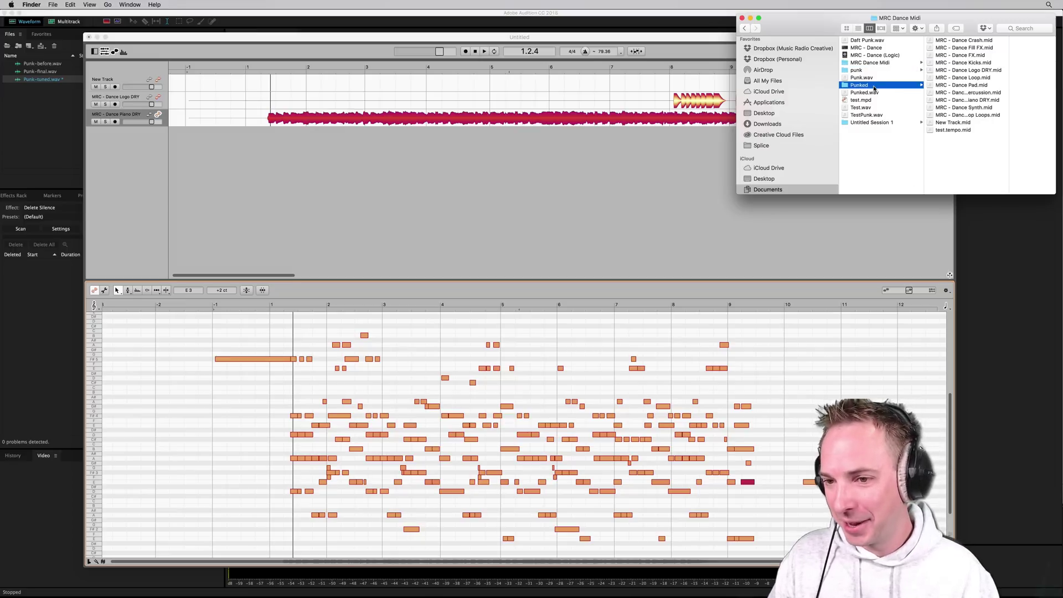
{"action": "left_click", "coordinate": [942, 40]}
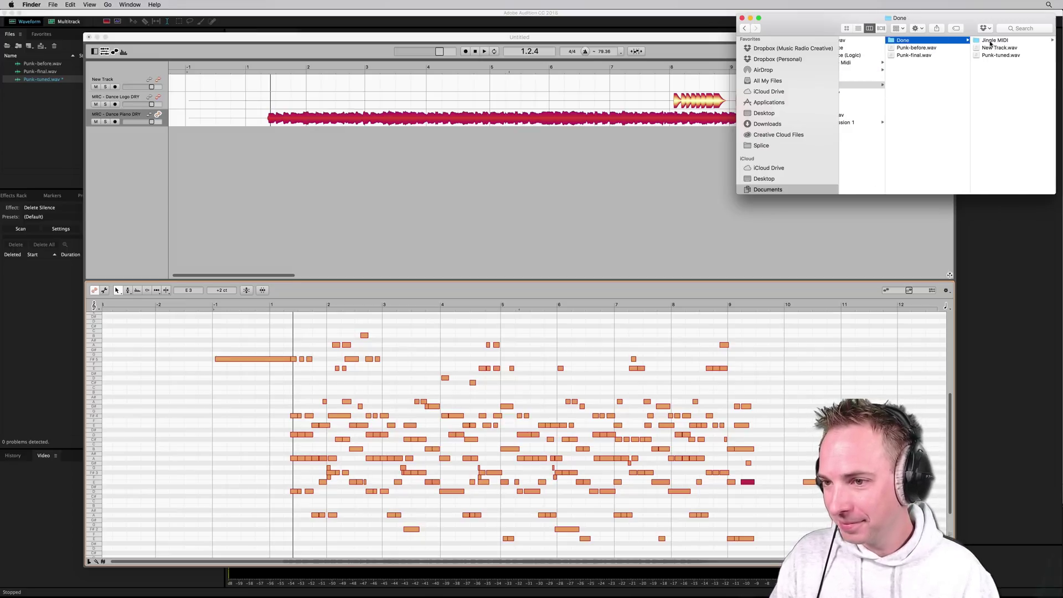
{"action": "left_click", "coordinate": [919, 40]}
Preview the exported Dance Logo DRY.mid and Dance Piano DRY.mid files.
{"action": "left_click", "coordinate": [1013, 42]}
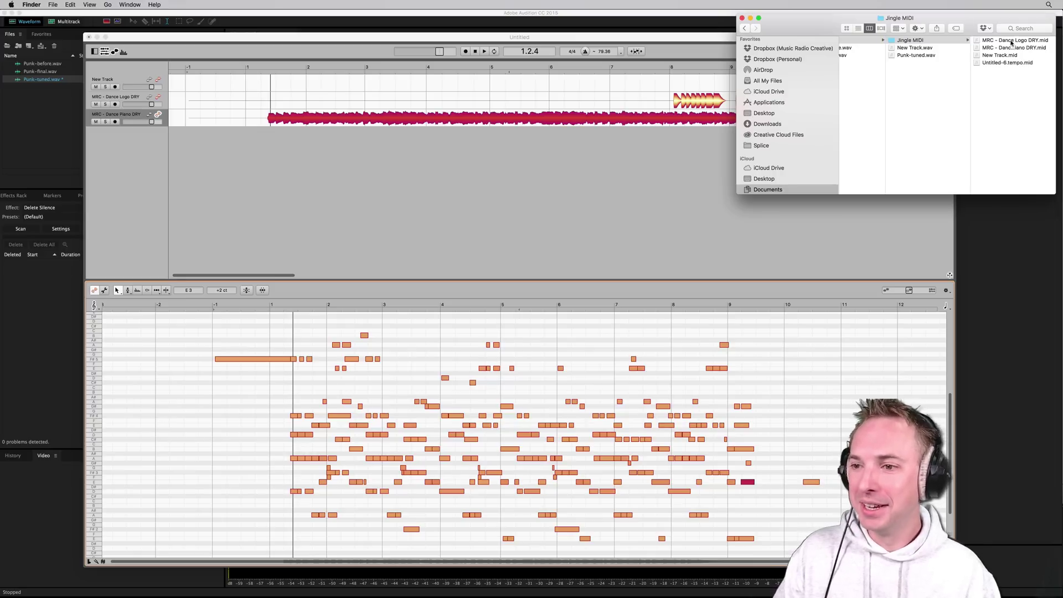
{"action": "left_click", "coordinate": [935, 48]}
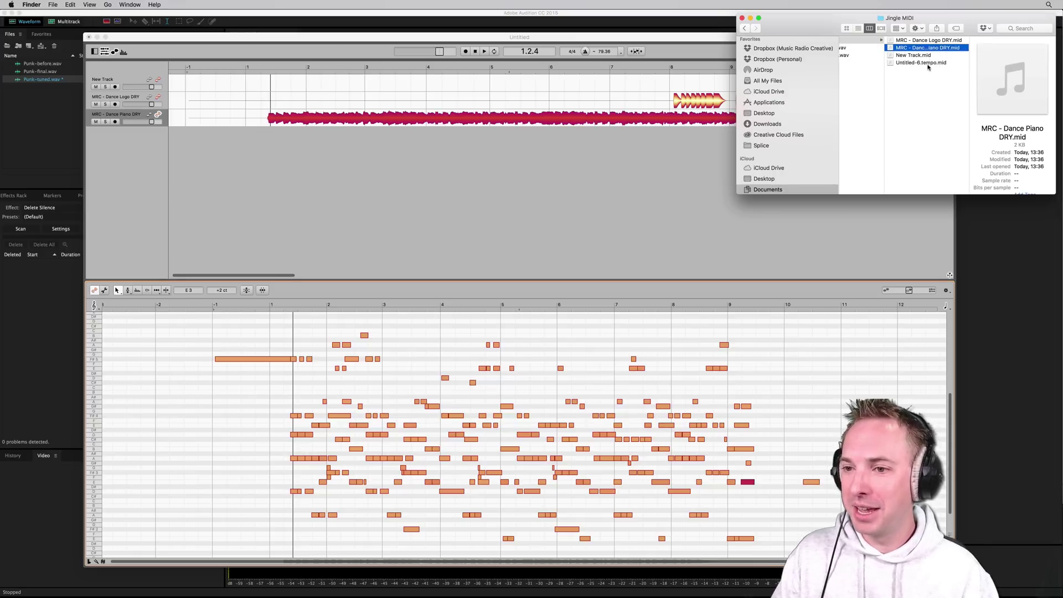
{"action": "left_click_drag", "start_coordinate": [940, 82], "coordinate": [934, 53]}
{"action": "left_click", "coordinate": [933, 49]}
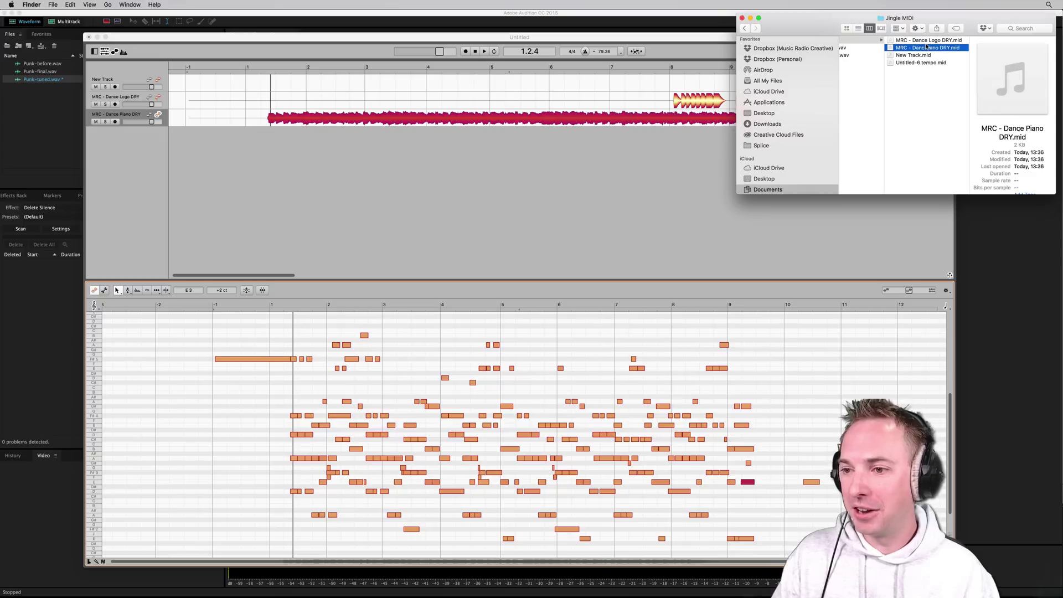